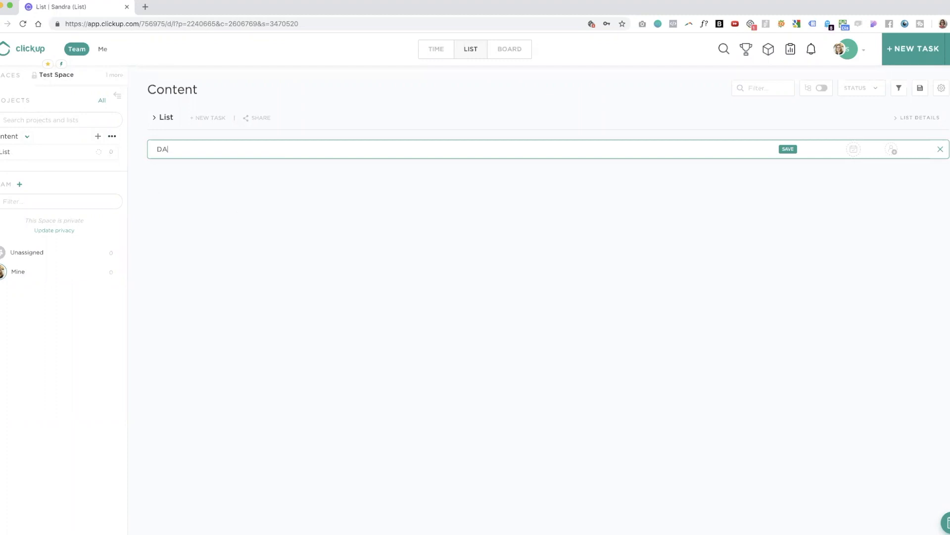
- Add three tasks, each named "Date - Topic", to the list in the Content project
text(- Topic)
click(167, 149)
key(BackSpace)
text(a)
click(204, 150)
drag(157, 149, 204, 148)
key(ctrl+c)
click(216, 149)
key(Return)
key(ctrl+v)
key(Return)
key(ctrl+v)
key(Return)
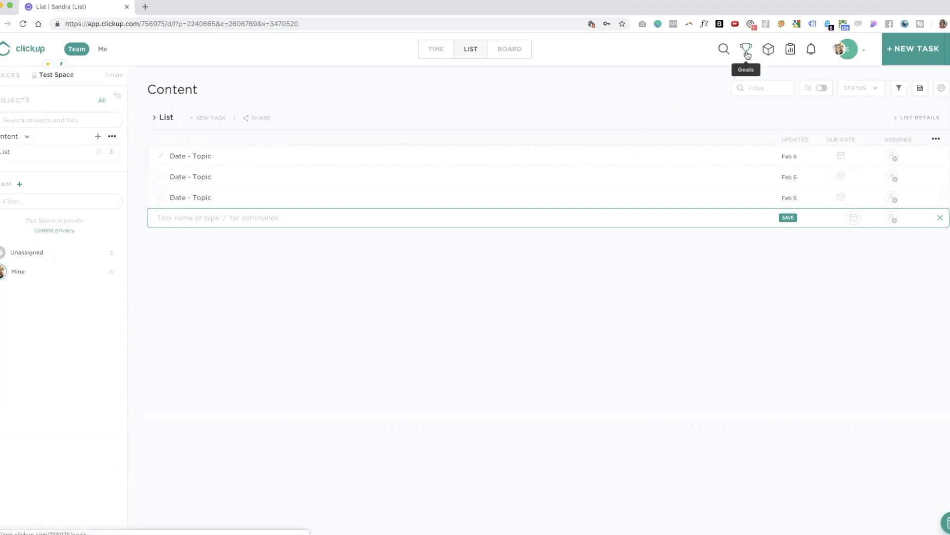
- Start a new goal in Goals and name it "Newsletter"
click(747, 51)
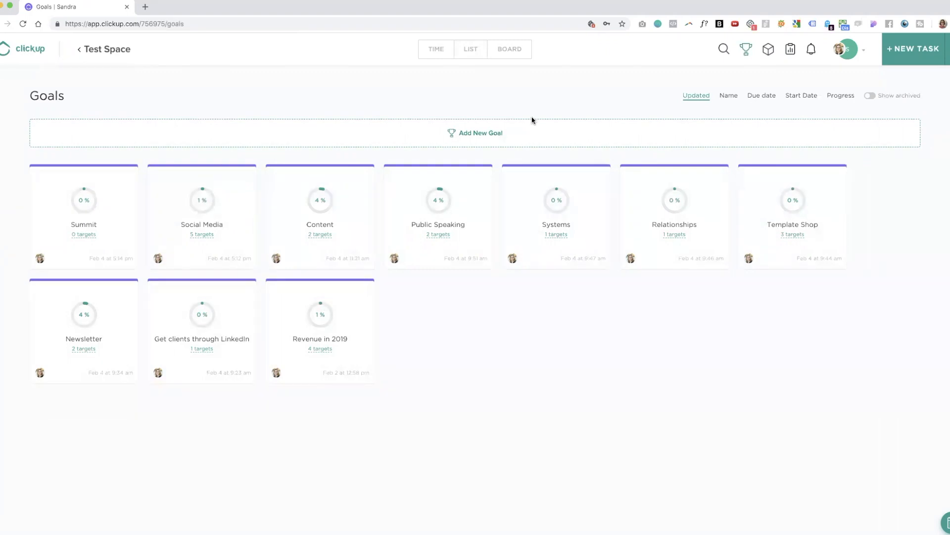
click(532, 133)
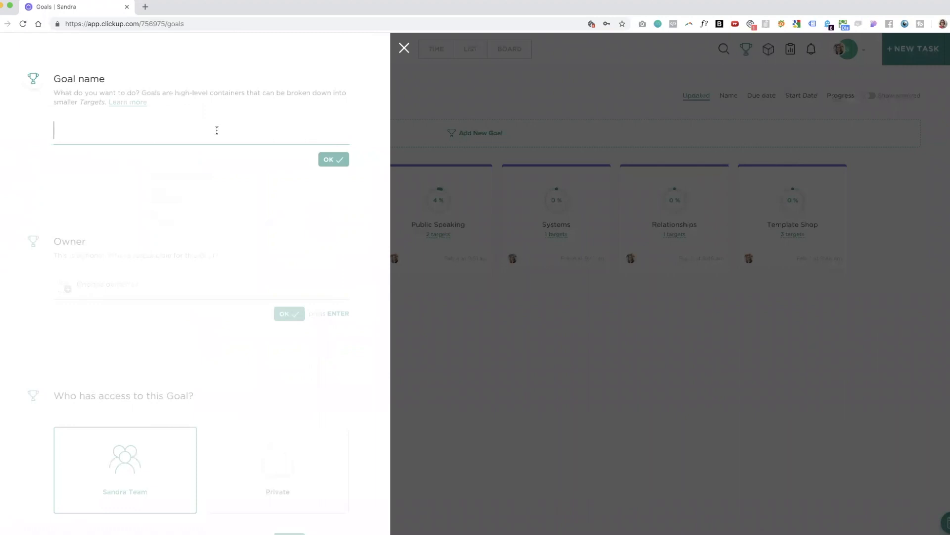
text(Em)
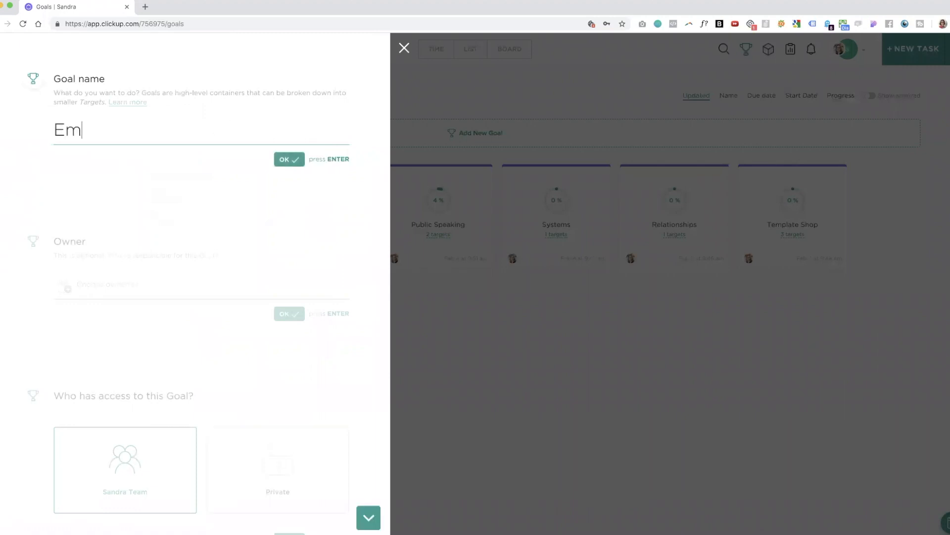
key(BackSpace)
key(BackSpace)
text(Newsletter)
click(296, 159)
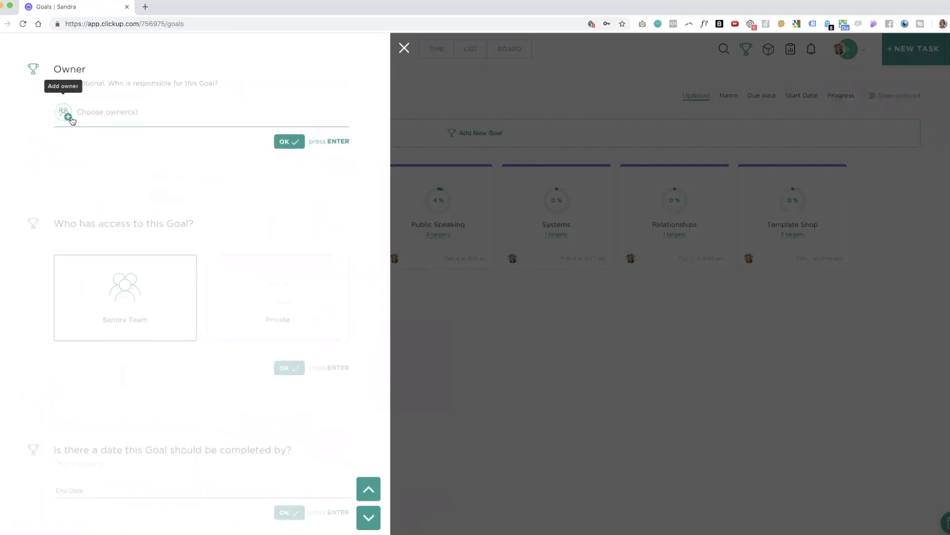
- Assign yourself as the owner of the Newsletter goal
click(69, 118)
click(87, 162)
click(235, 96)
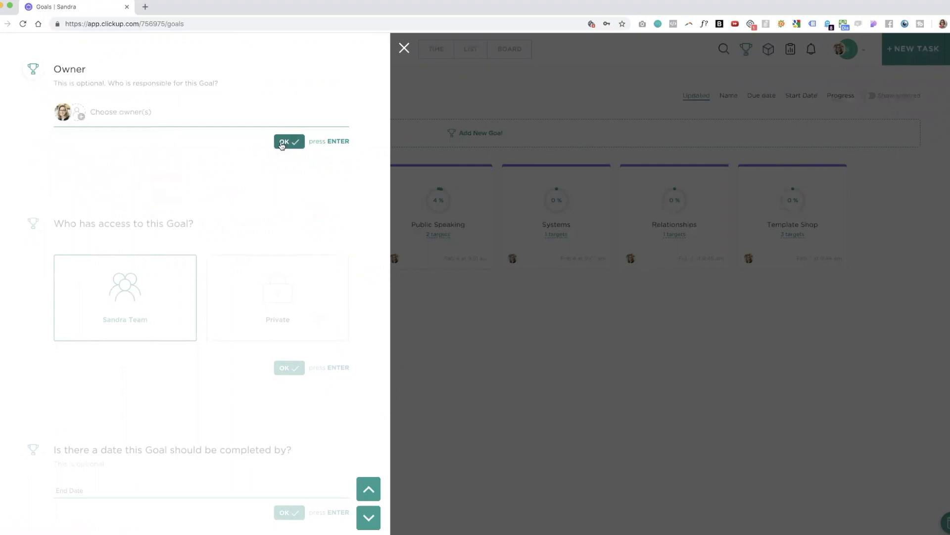
click(282, 142)
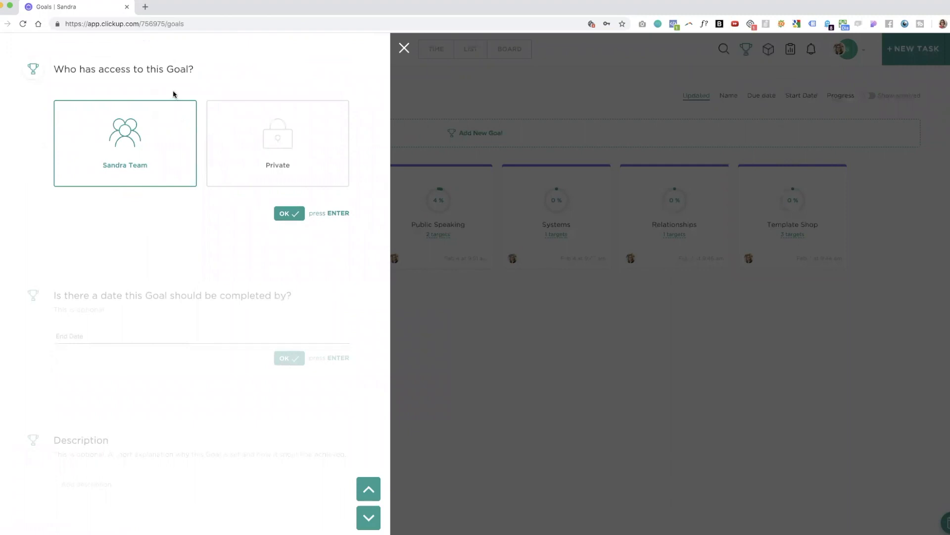
- Set the goal's end date to 2/28/19 and create the goal without a description
scroll(267, 163, down, 2)
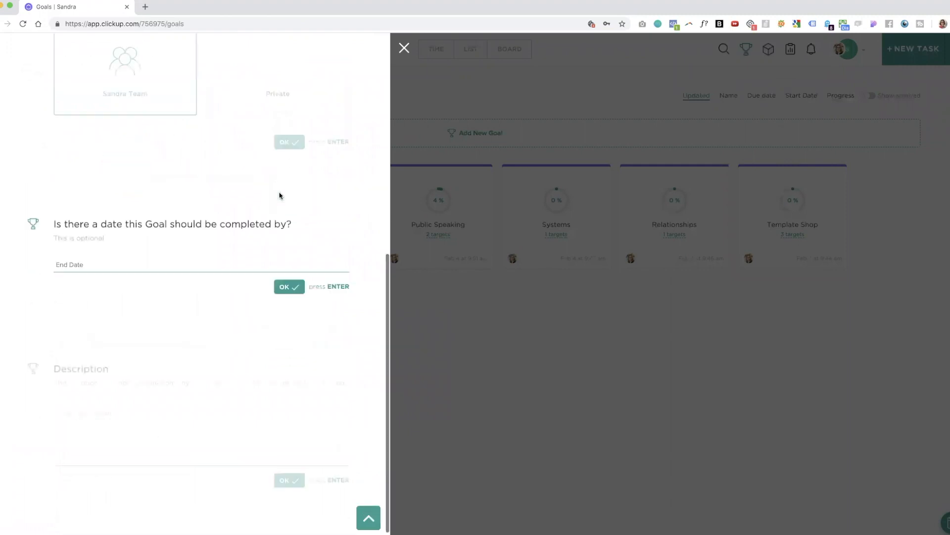
click(111, 253)
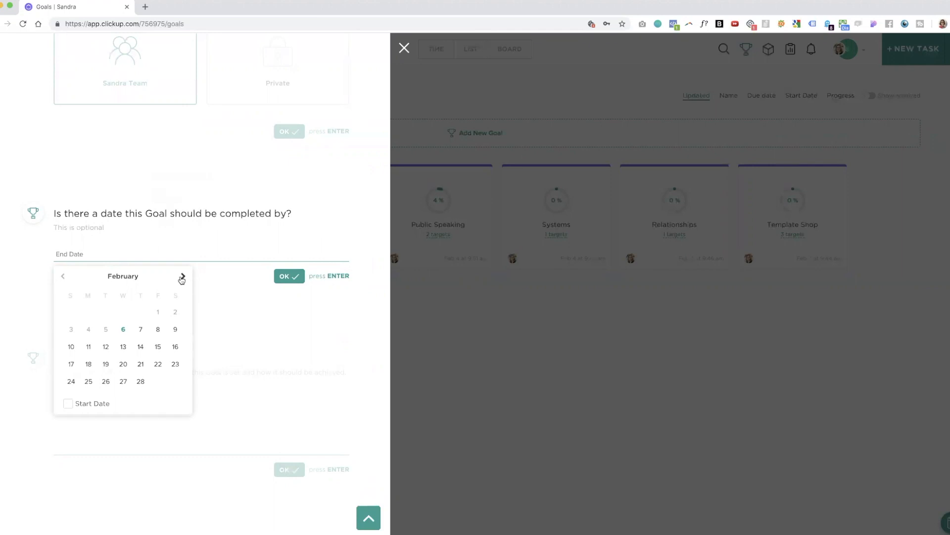
click(141, 381)
click(284, 296)
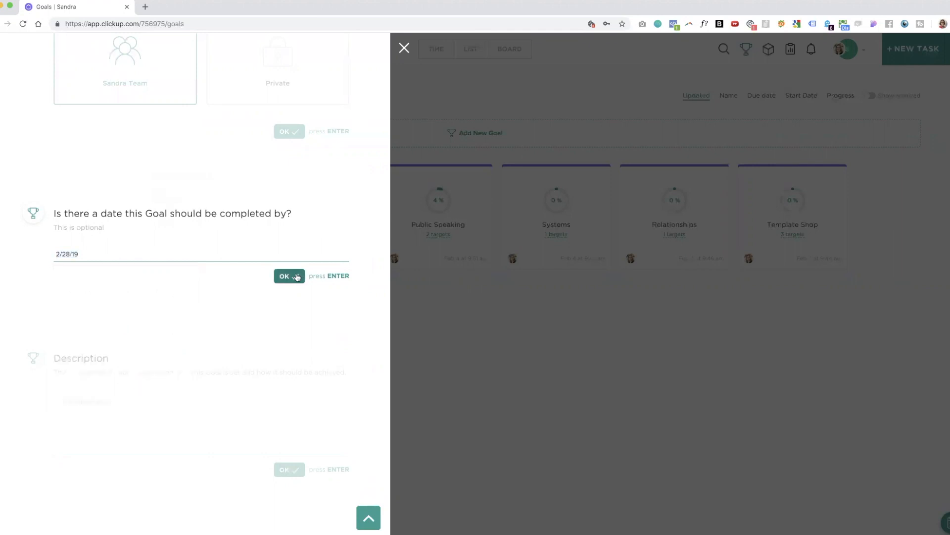
click(297, 277)
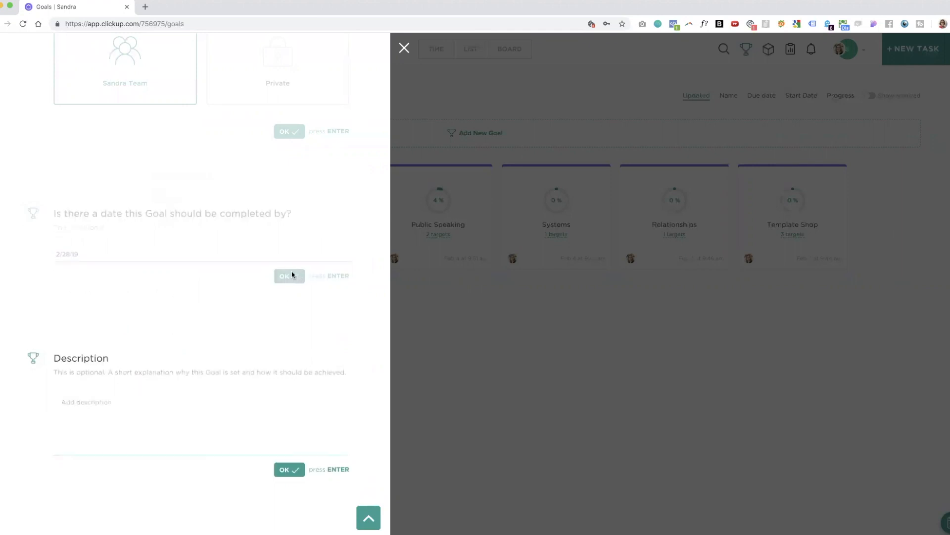
click(183, 404)
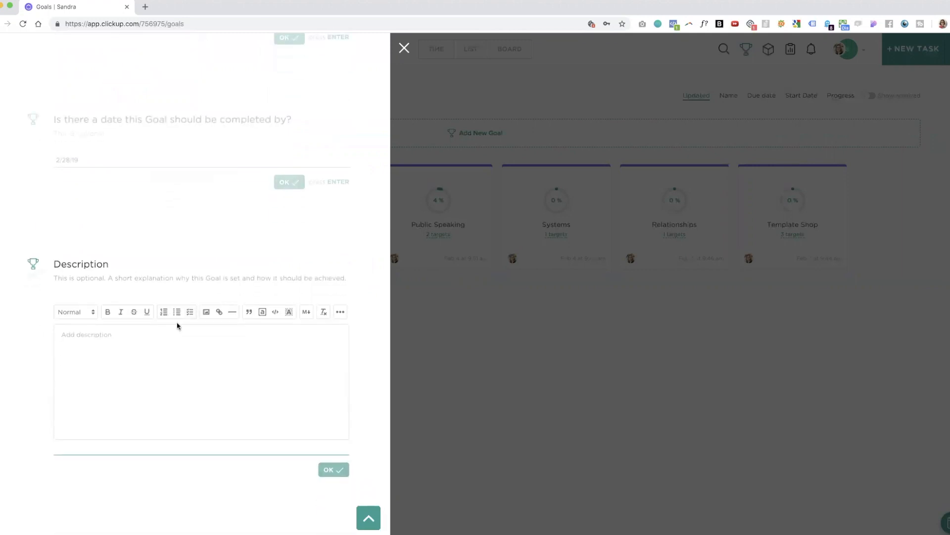
click(299, 472)
click(297, 470)
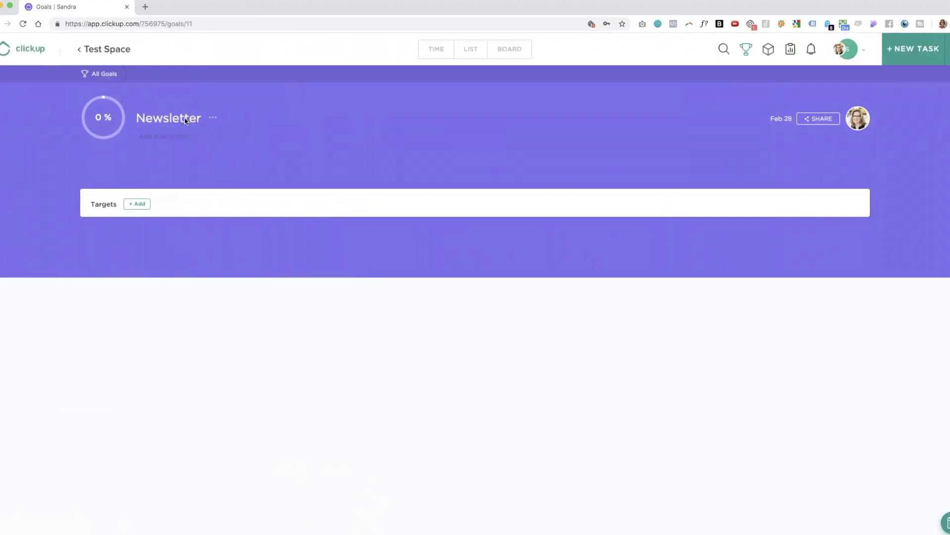
- Add a target named "Add 100 subscribers" to the Newsletter goal with yourself as owner
click(138, 204)
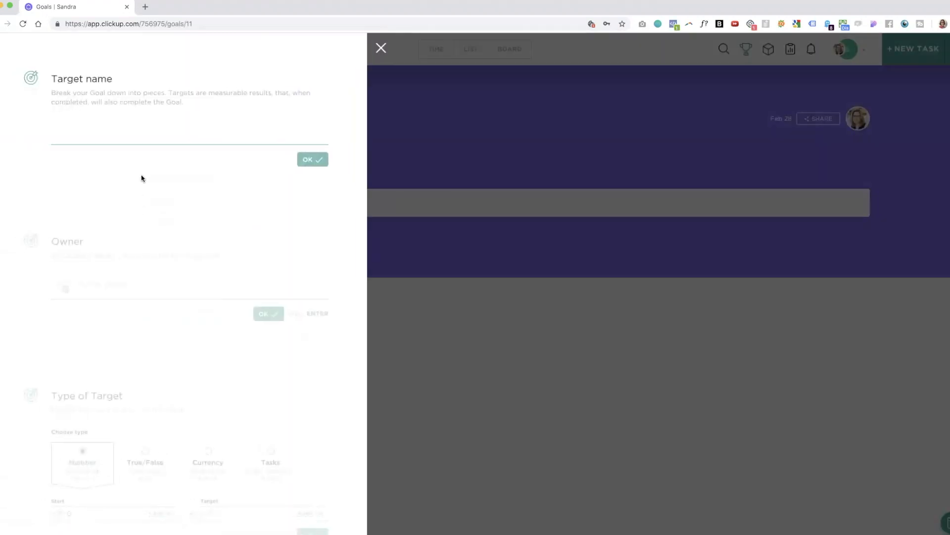
text(Add 100 subscribers)
click(272, 162)
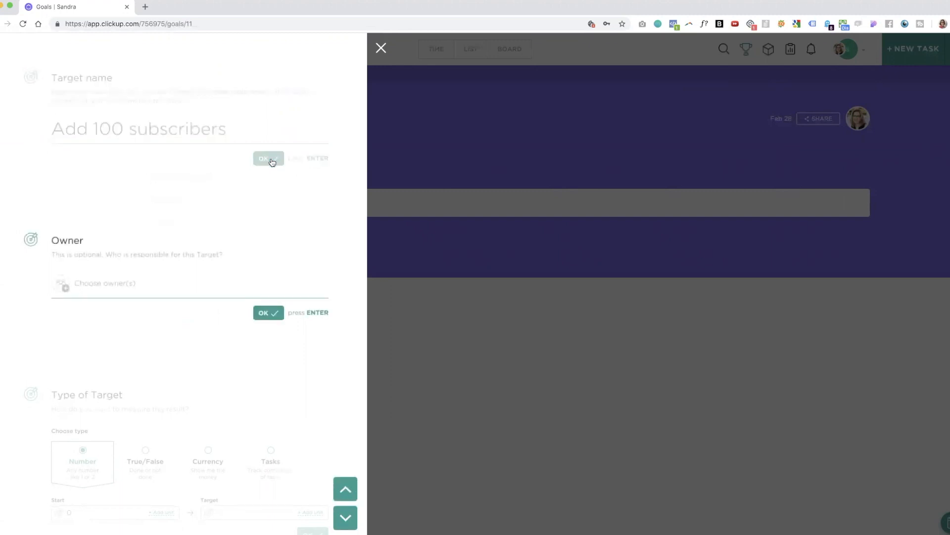
click(87, 202)
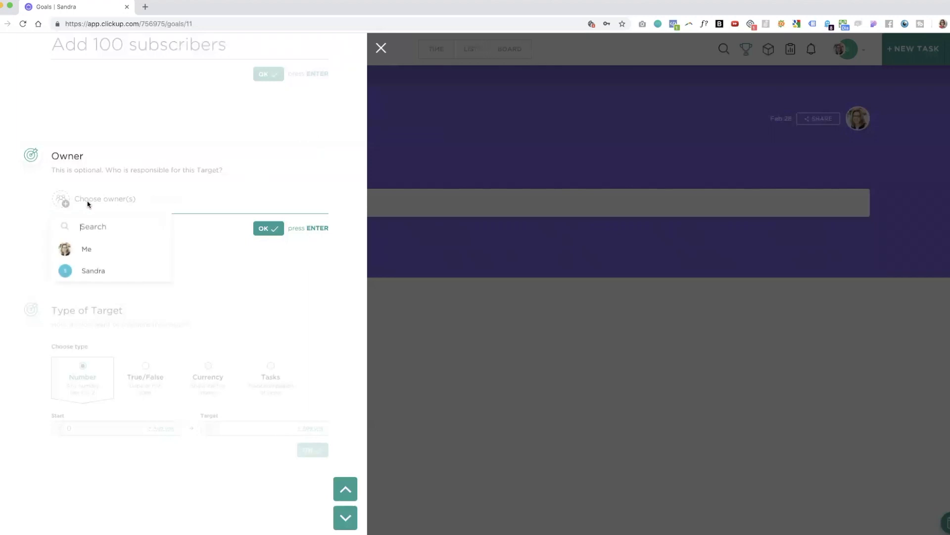
click(71, 251)
click(225, 252)
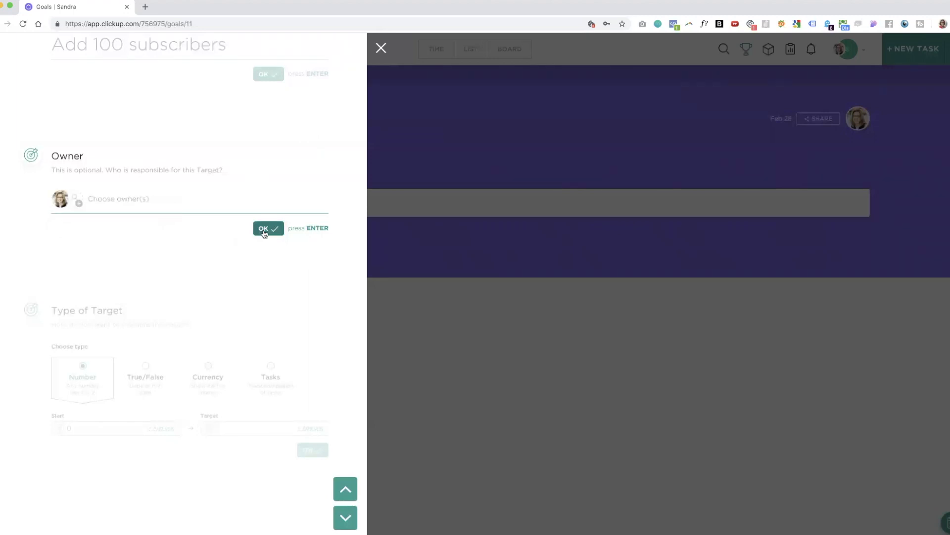
click(263, 233)
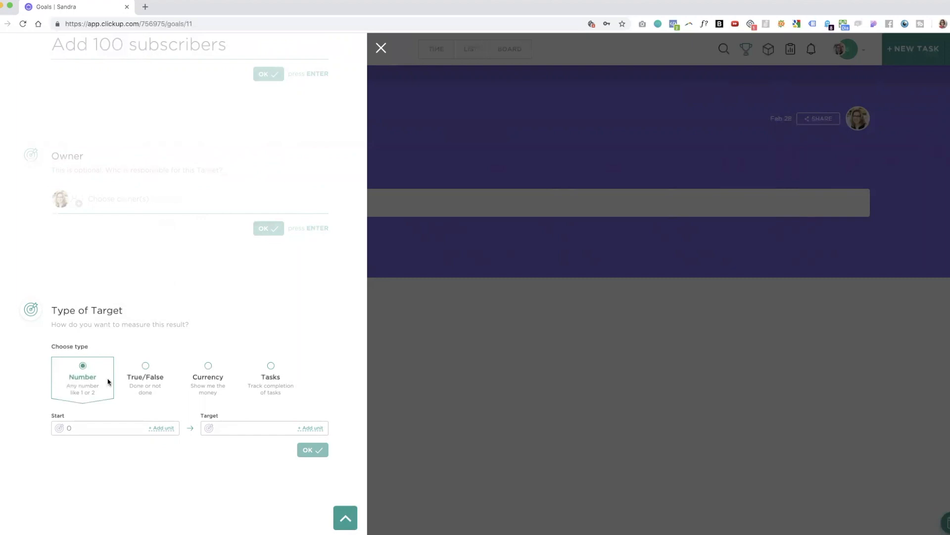
- Try the True/False, Currency and Tasks target types to compare their settings
click(145, 369)
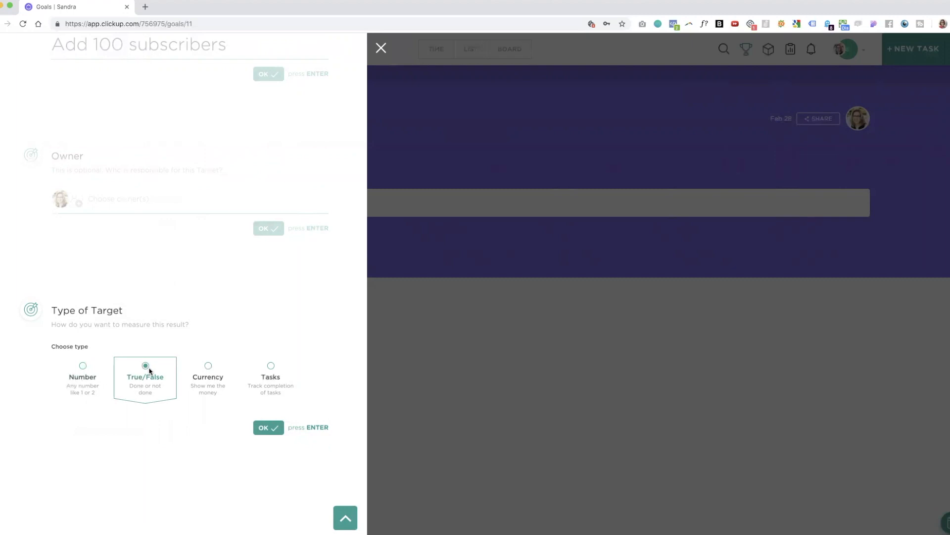
click(205, 375)
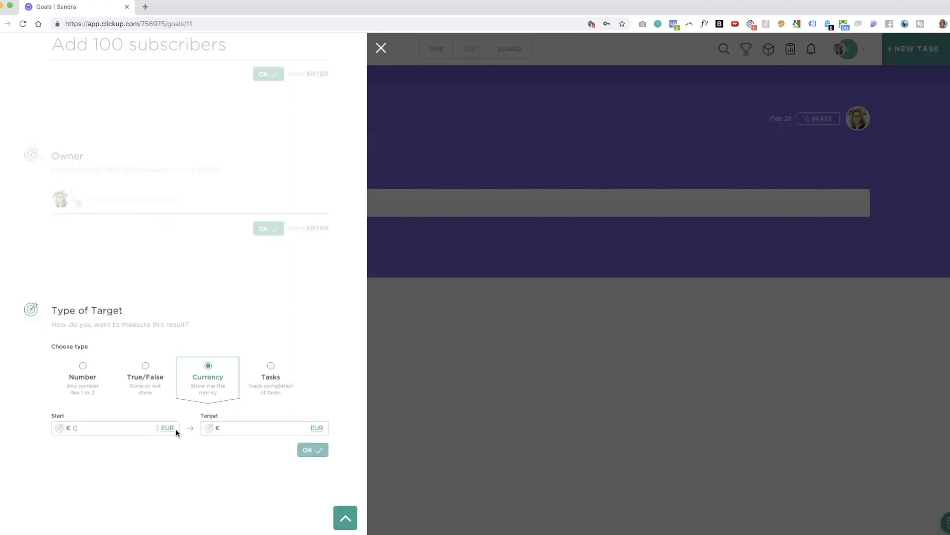
click(272, 381)
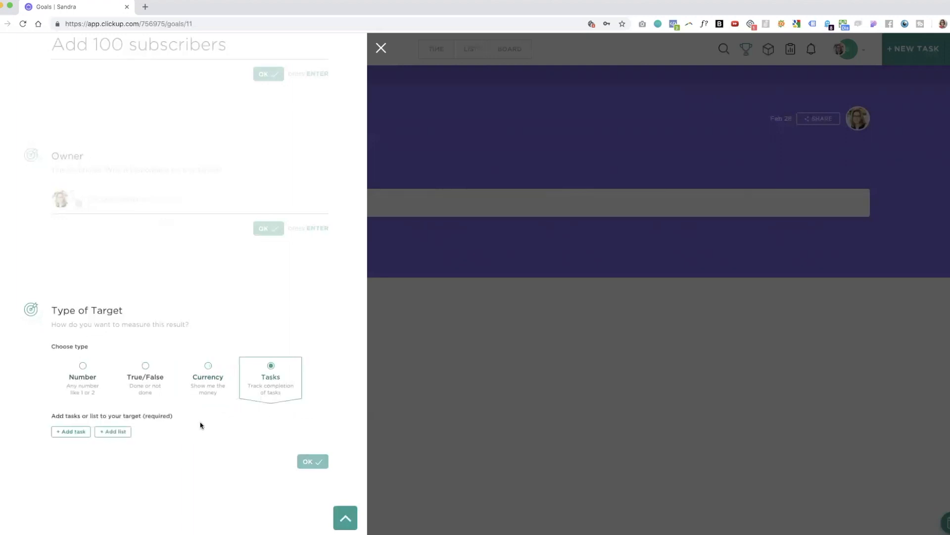
- Make it a Number target of 100 with the unit "subscribers" and create the target
click(83, 367)
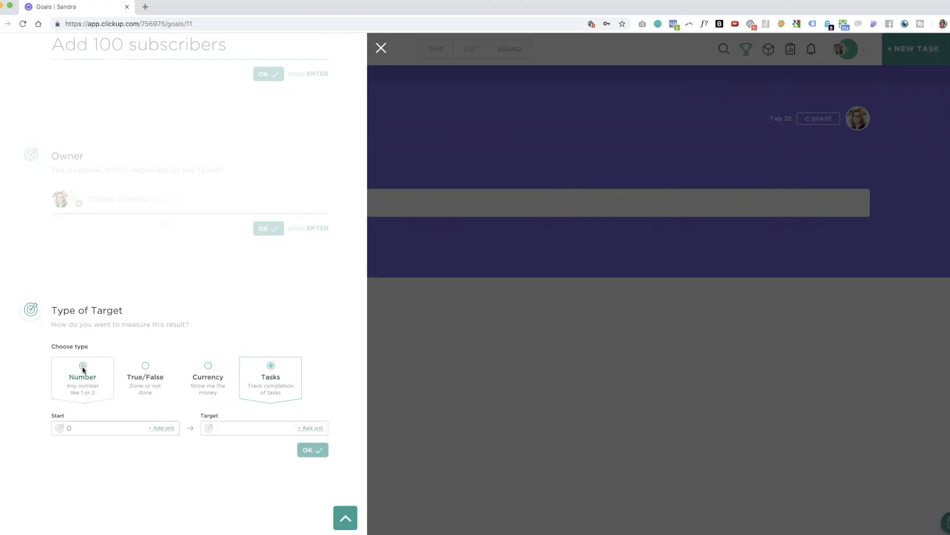
click(259, 429)
text(100)
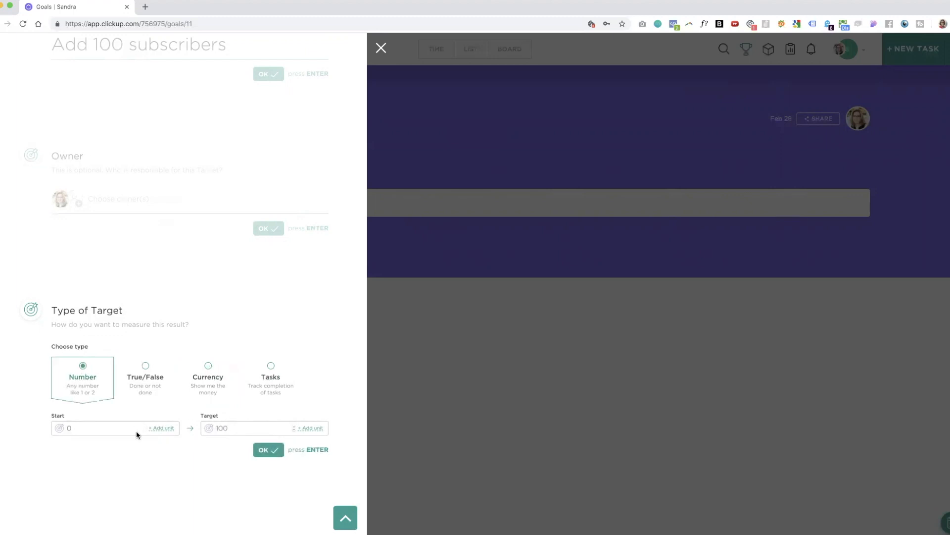
click(163, 429)
text(subsc)
text(ribers)
key(Return)
click(277, 453)
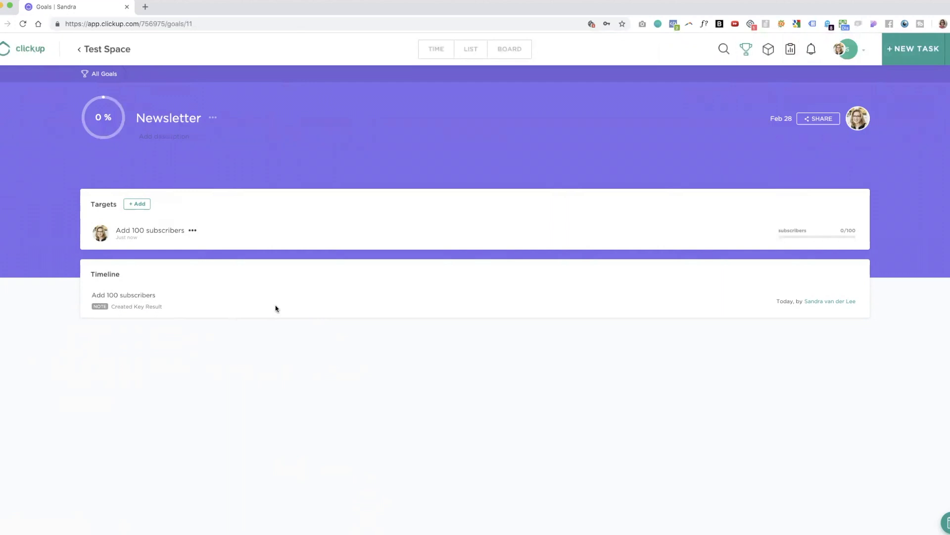
- Increase the progress of the "Add 100 subscribers" target by 8 with the note "Instagram promo"
click(325, 238)
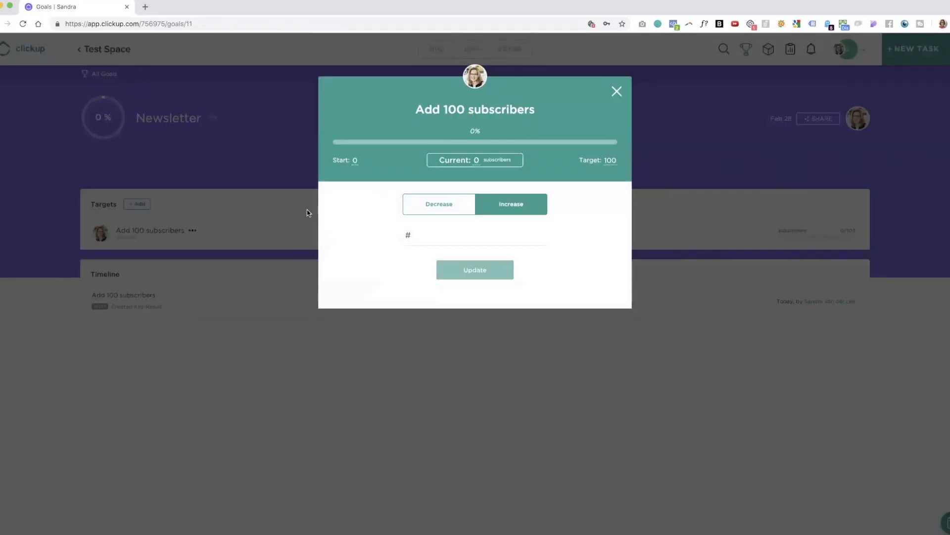
click(449, 211)
click(515, 204)
click(498, 238)
text(8)
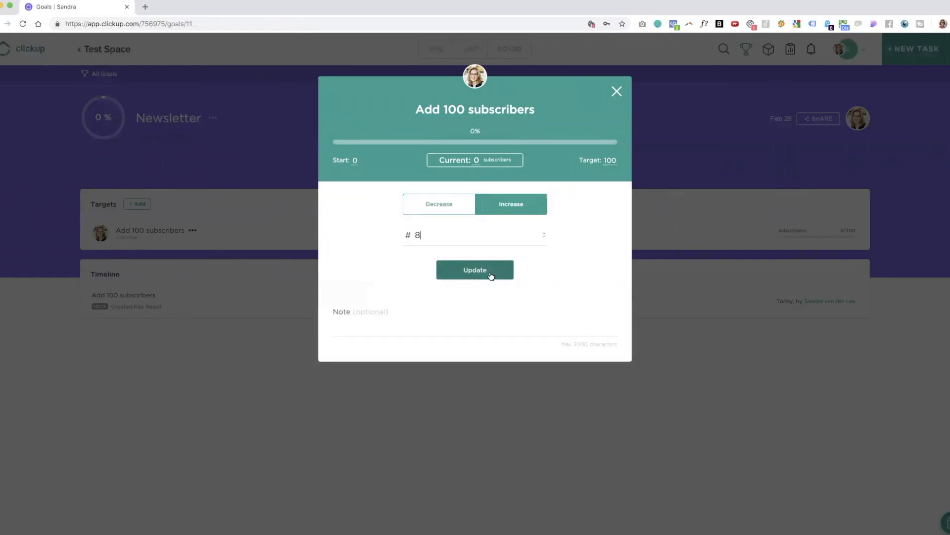
click(403, 328)
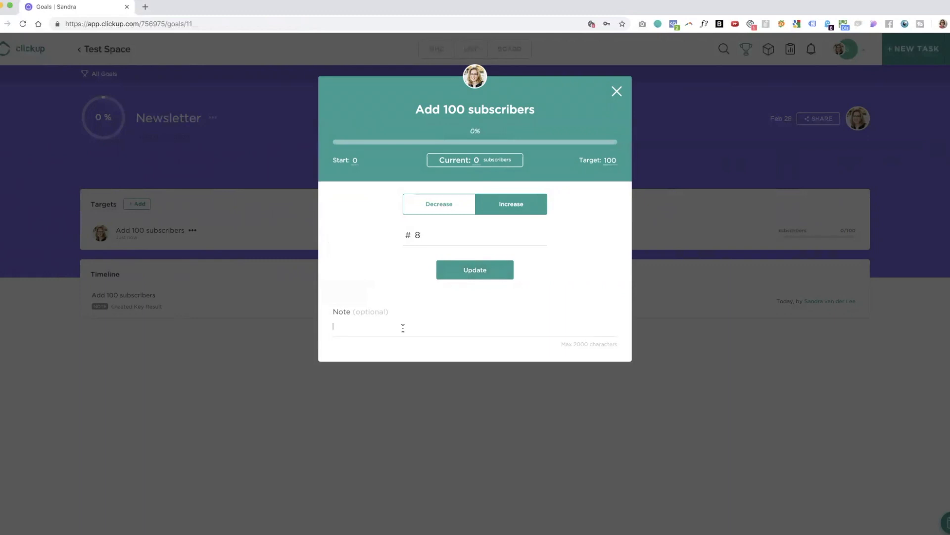
text(Instagram promo)
click(470, 273)
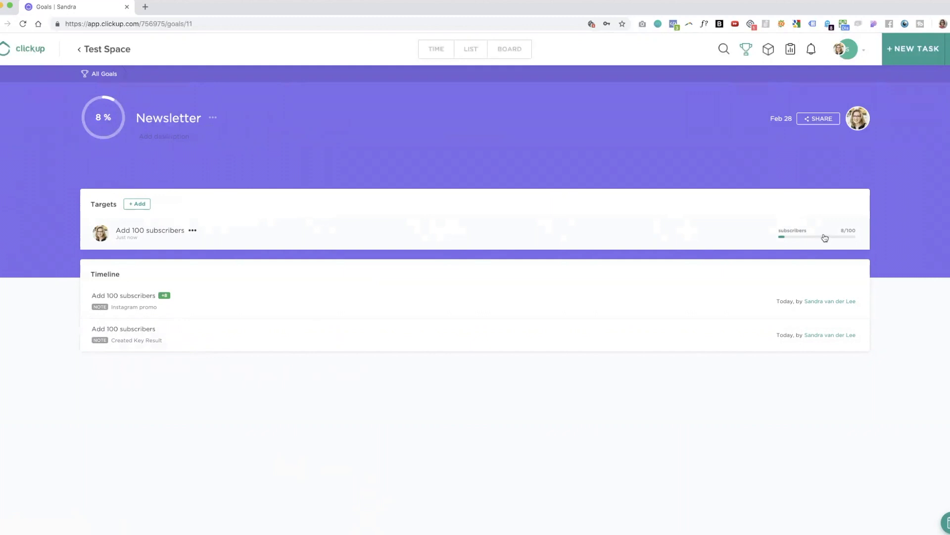
- Start another target for the Newsletter goal, named "Send 3 newsletters this month"
click(126, 204)
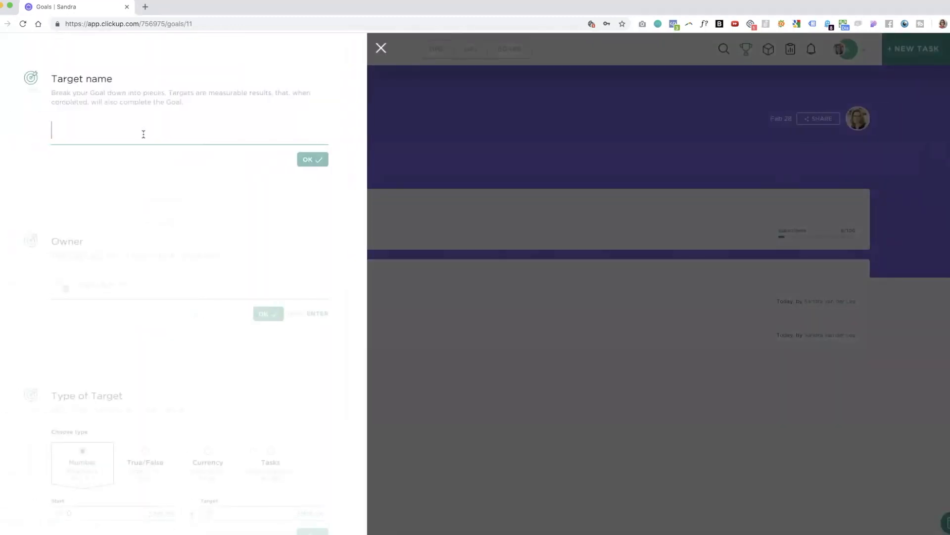
scroll(144, 136, down, 3)
scroll(144, 136, up, 3)
text(Send )
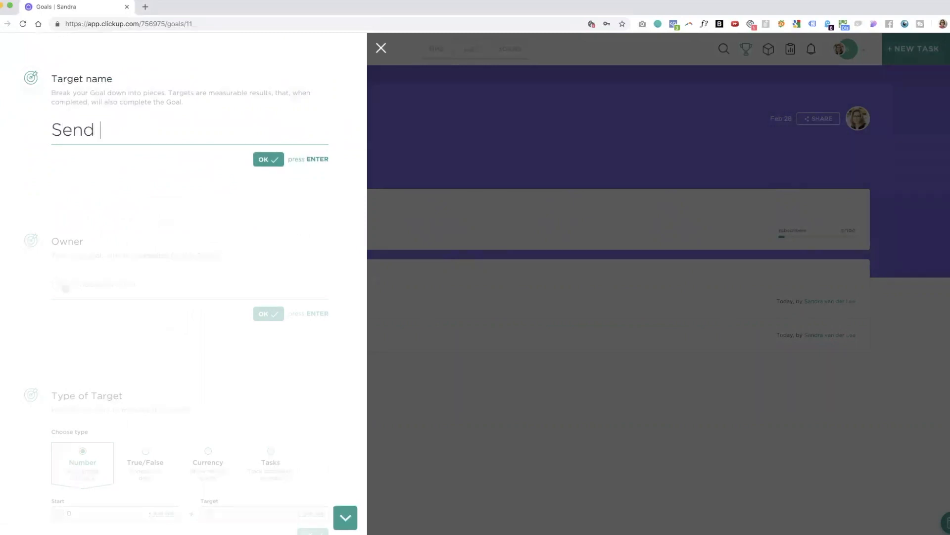
text(3 newsletters t)
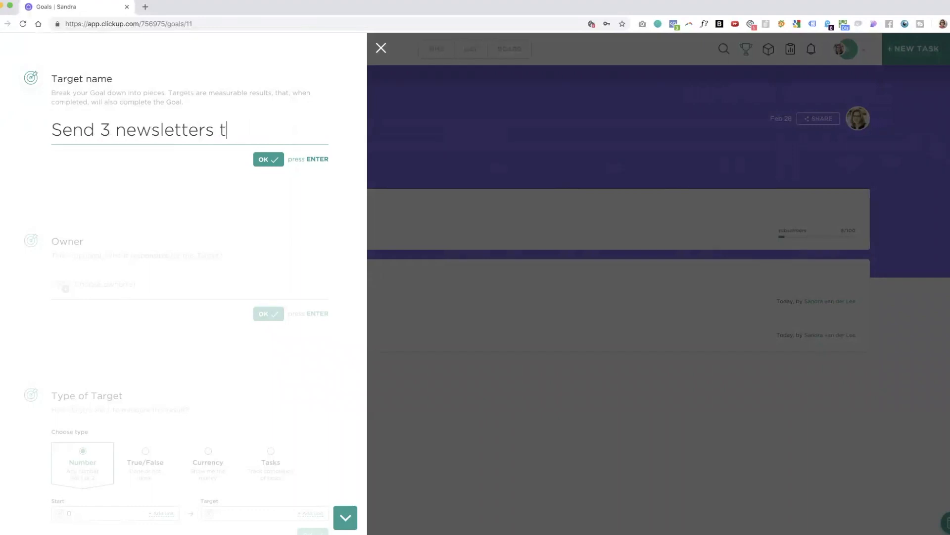
text(his month)
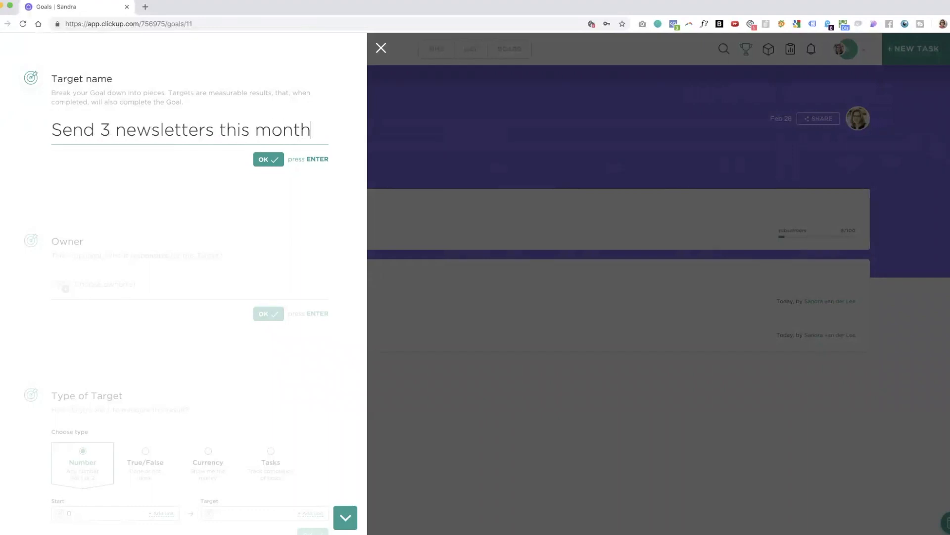
click(264, 160)
- Assign yourself as the new target's owner and choose Tasks as its type
click(96, 204)
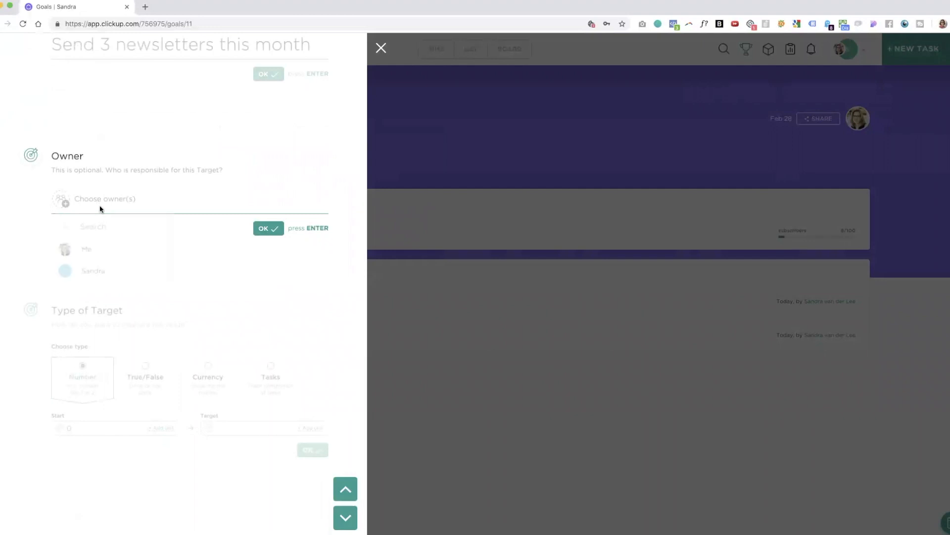
click(89, 259)
click(270, 229)
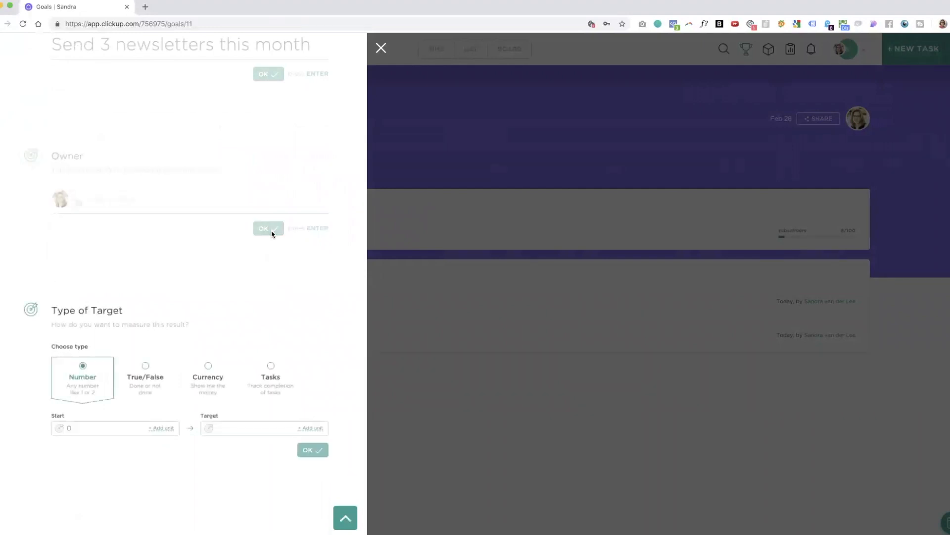
click(272, 368)
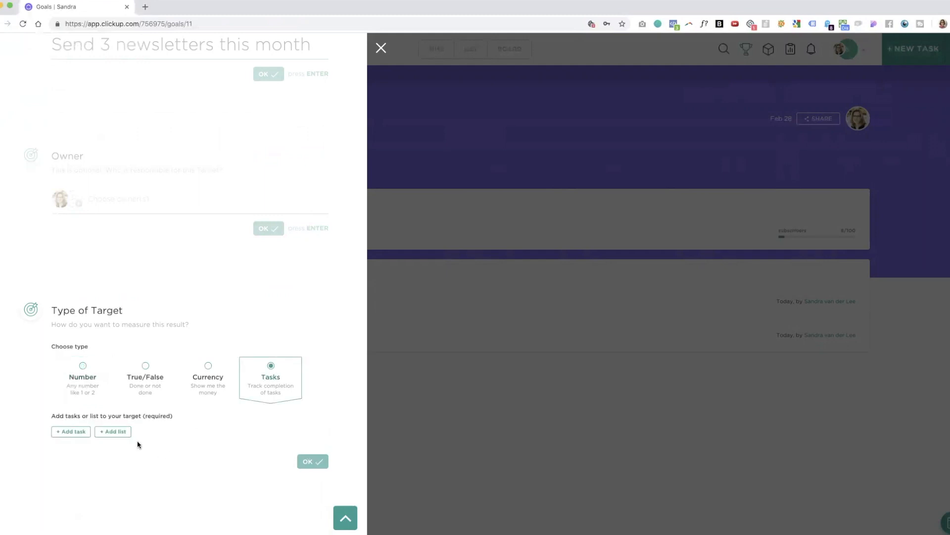
- Link the Content project's list in Test Space as the list to track and create the newsletter target
click(126, 433)
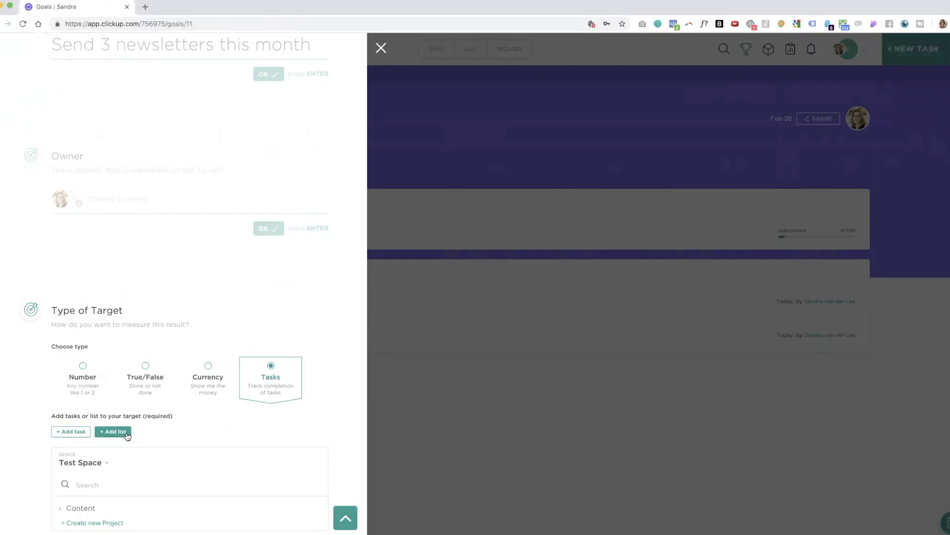
scroll(128, 435, down, 3)
click(61, 433)
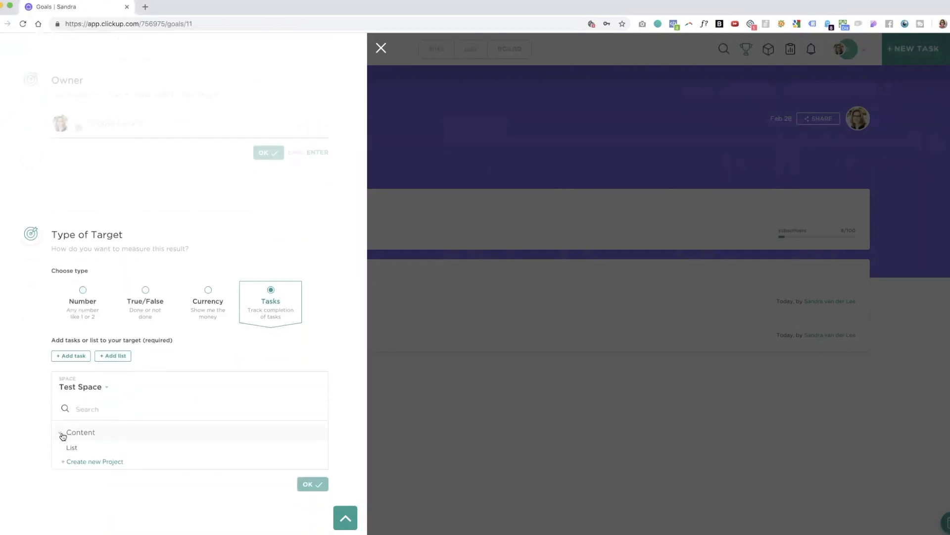
scroll(69, 426, down, 1)
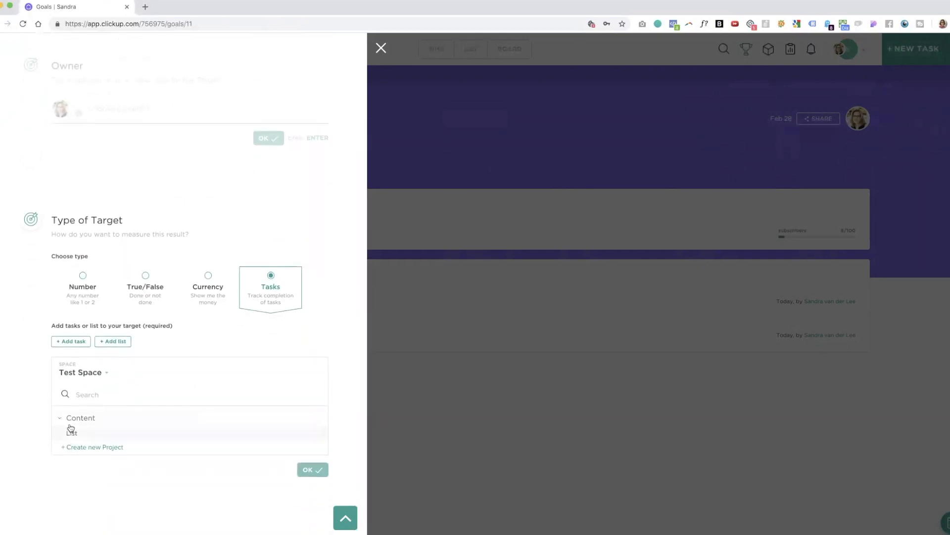
click(71, 431)
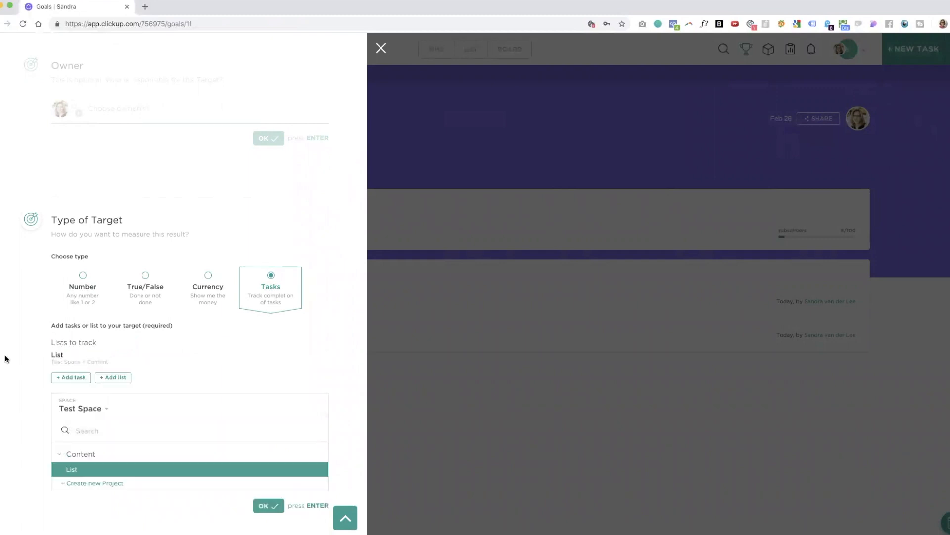
scroll(6, 357, down, 1)
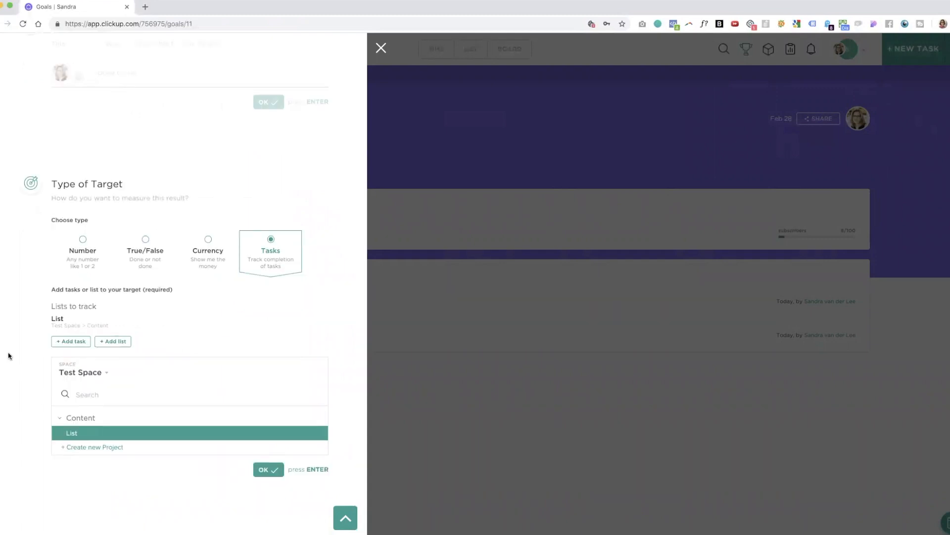
click(262, 471)
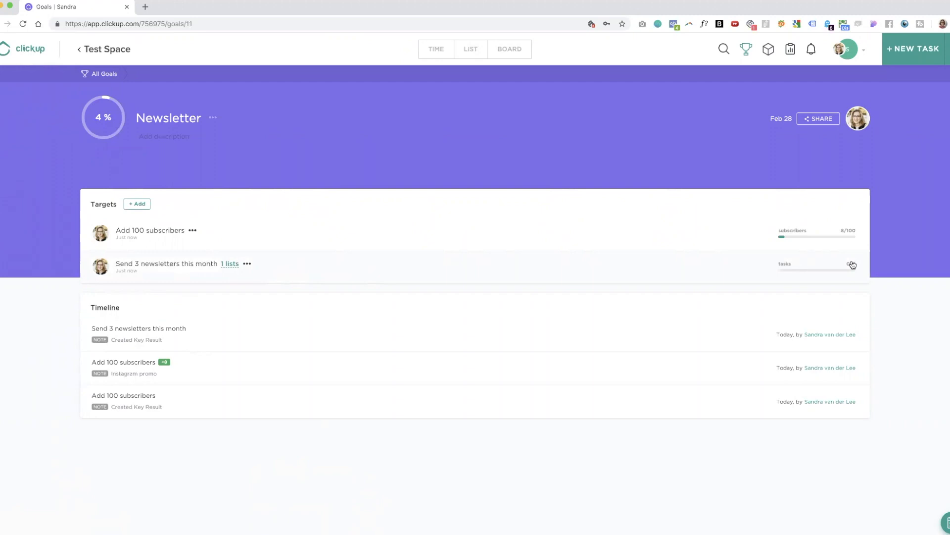
- Go back to Test Space and mark the first "Date - Topic" task in the Content list as complete
click(101, 48)
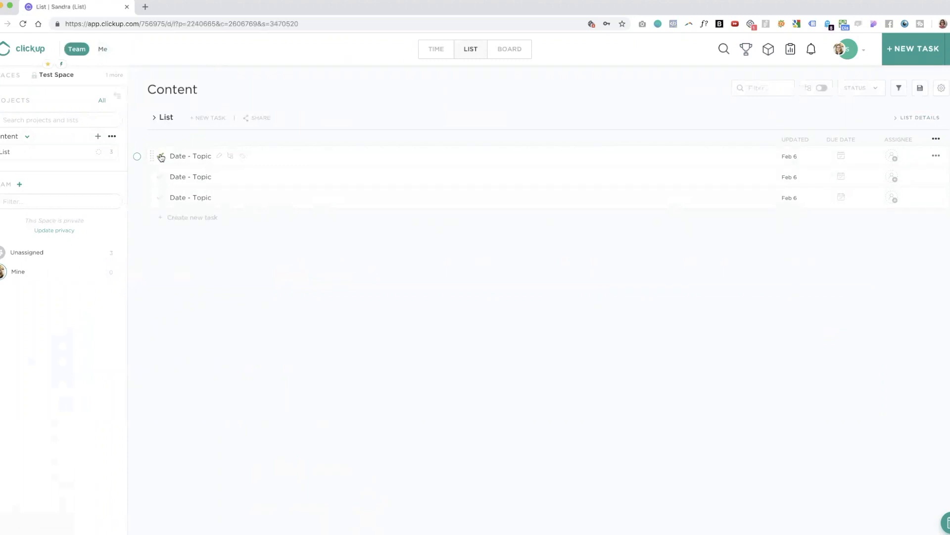
click(161, 156)
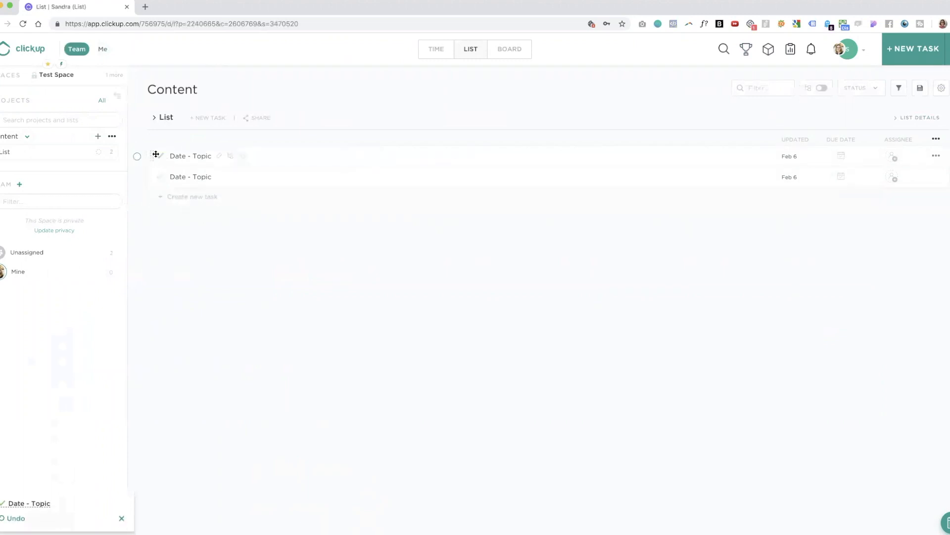
- Open the most recently updated Newsletter goal to check its targets' progress, and return to the overview of all goals
click(747, 50)
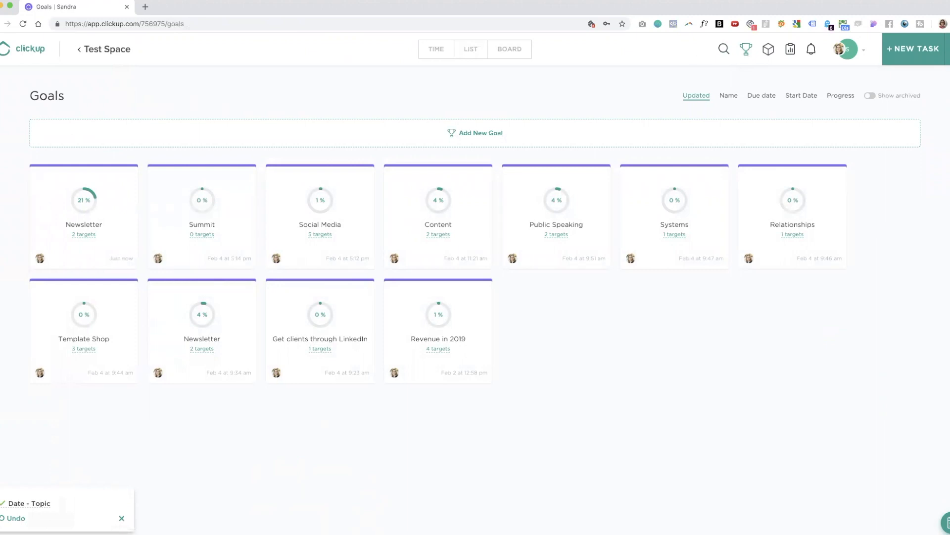
click(80, 233)
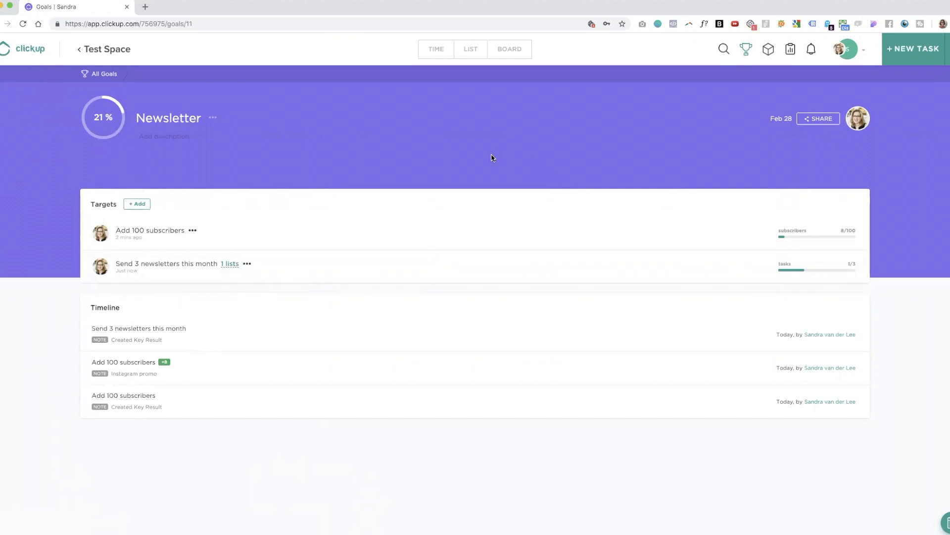
click(105, 76)
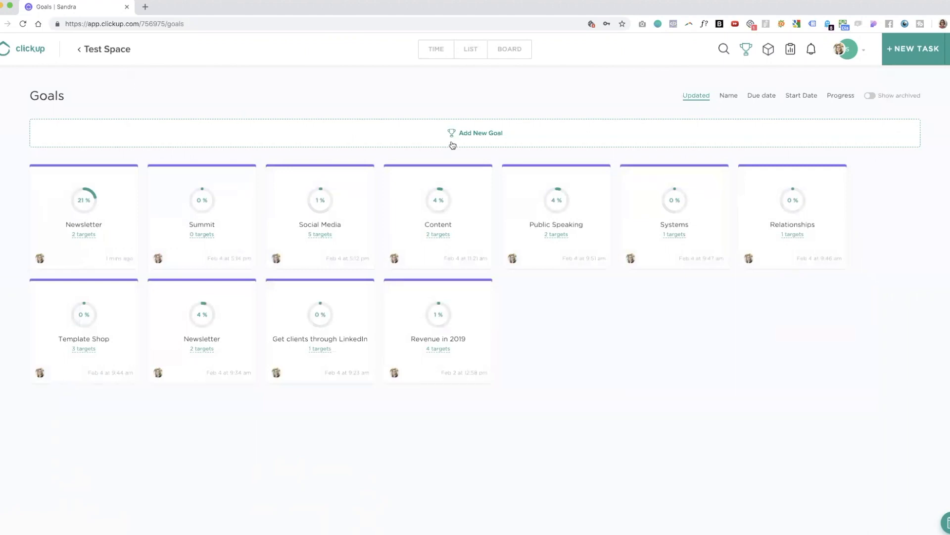